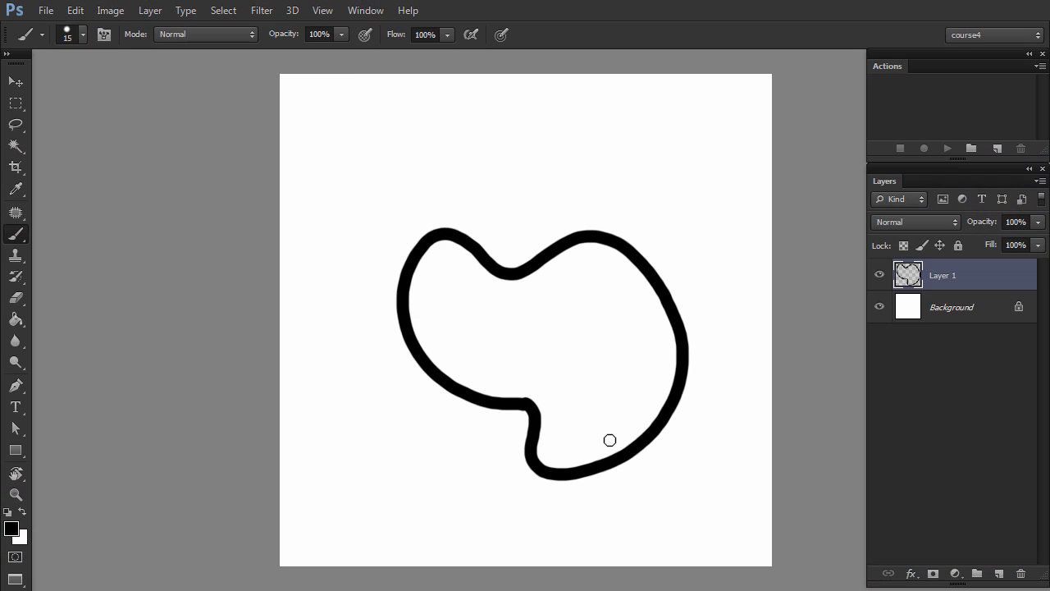
Test-fill the blob black with the Paint Bucket, then undo back to the empty outline
click(16, 319)
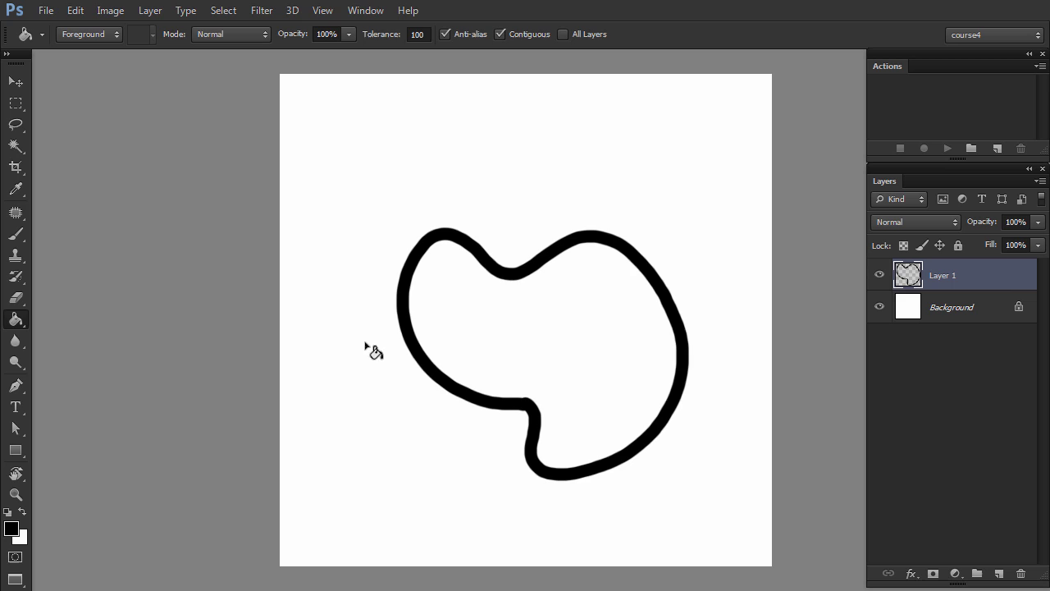
click(513, 353)
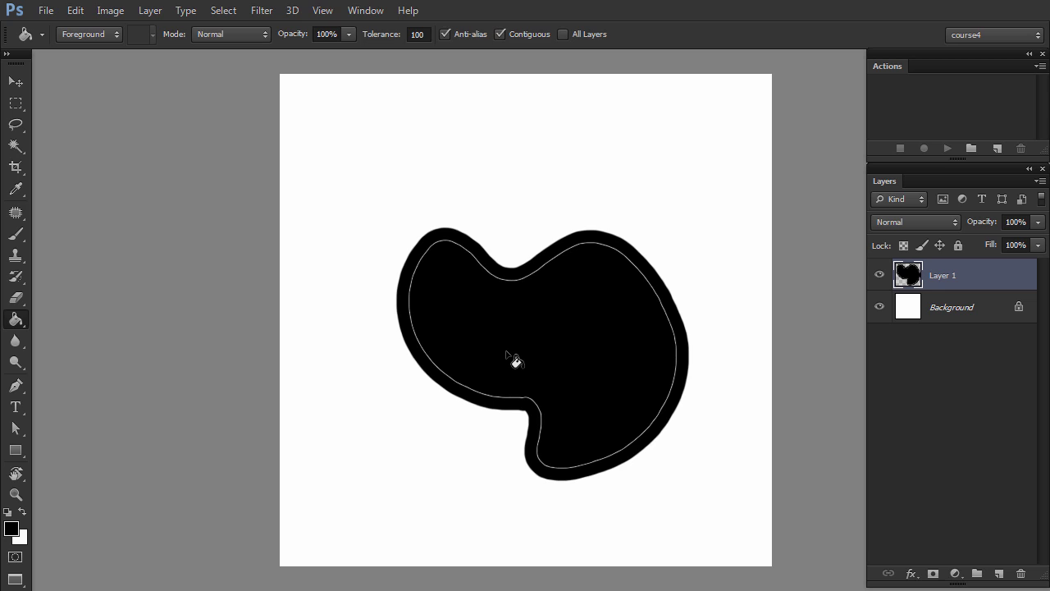
key(ctrl+d)
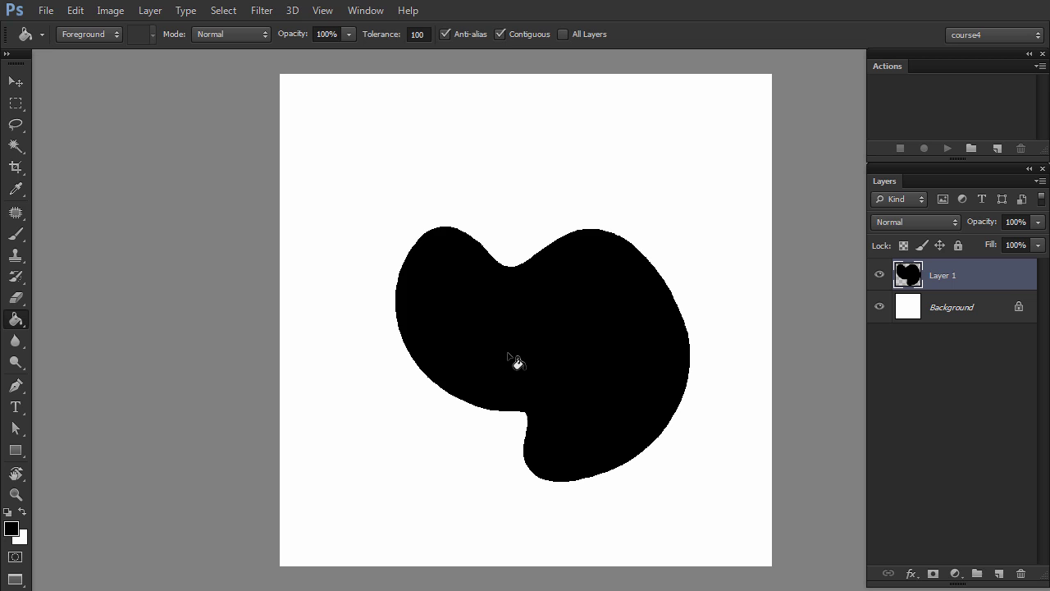
key(ctrl+z)
key(b)
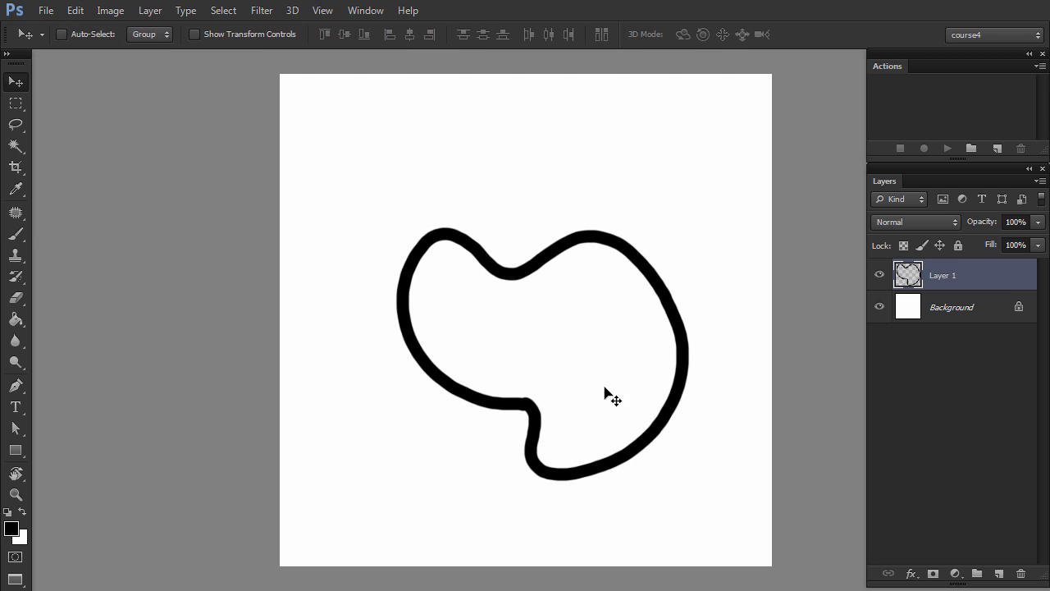
Select the blob's empty interior with the Magic Wand and start a new action
click(16, 146)
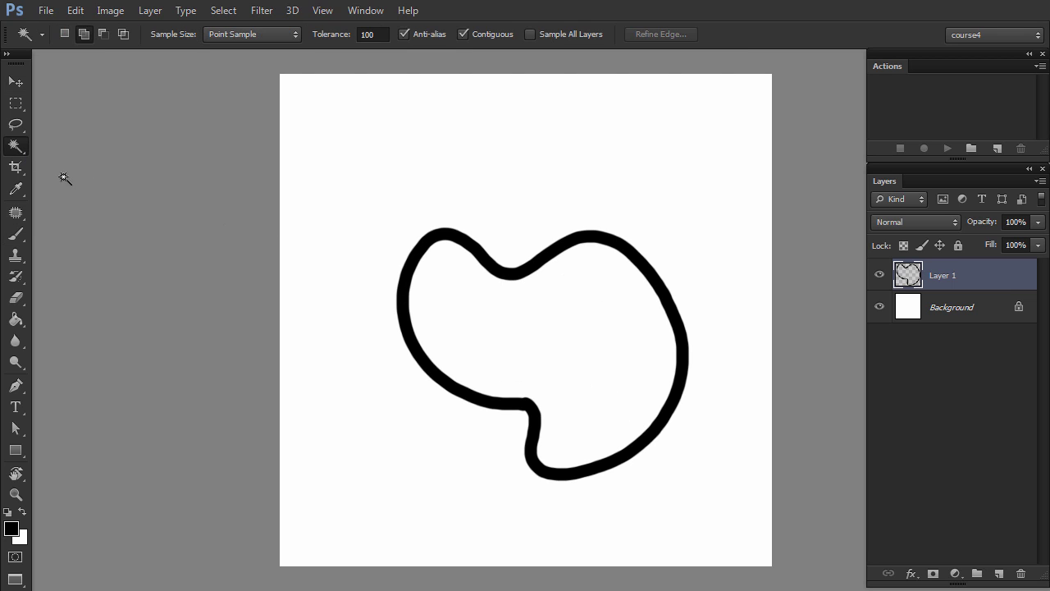
click(483, 340)
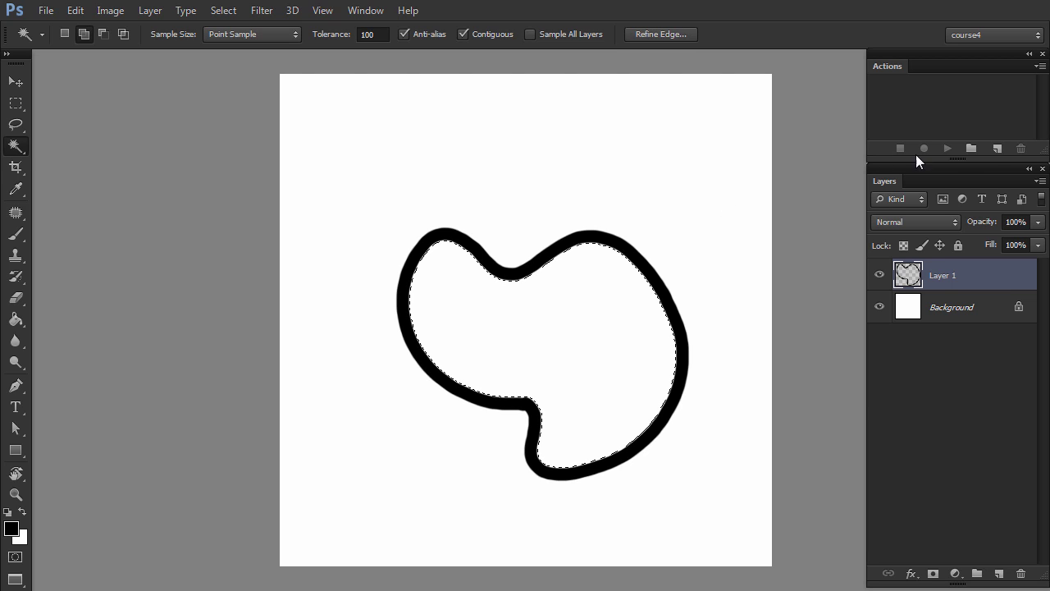
click(996, 148)
text(fill)
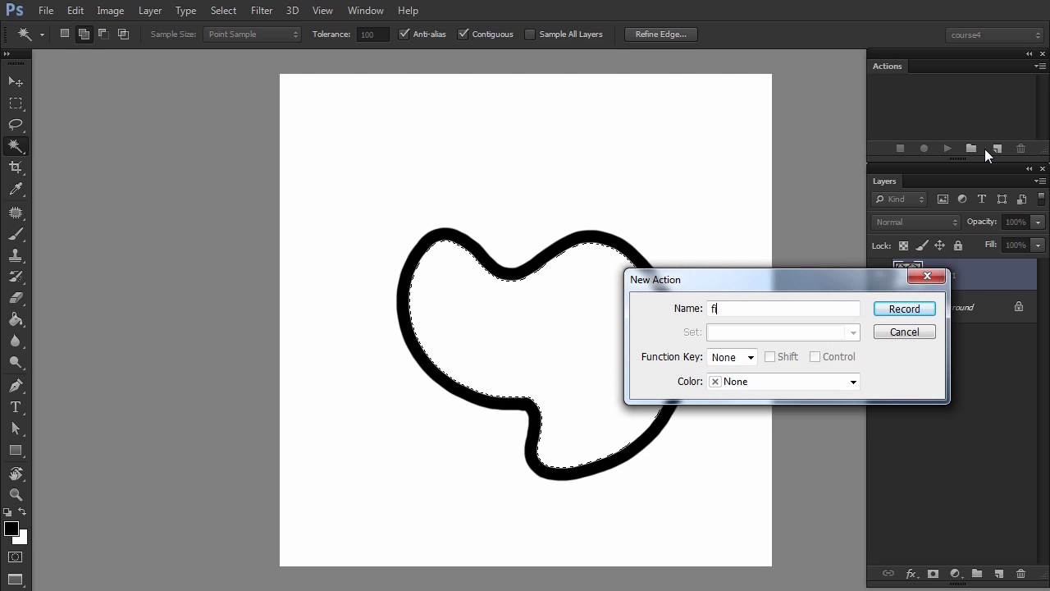
Start recording the 'fill' action and expand the selection by 3 px
click(904, 309)
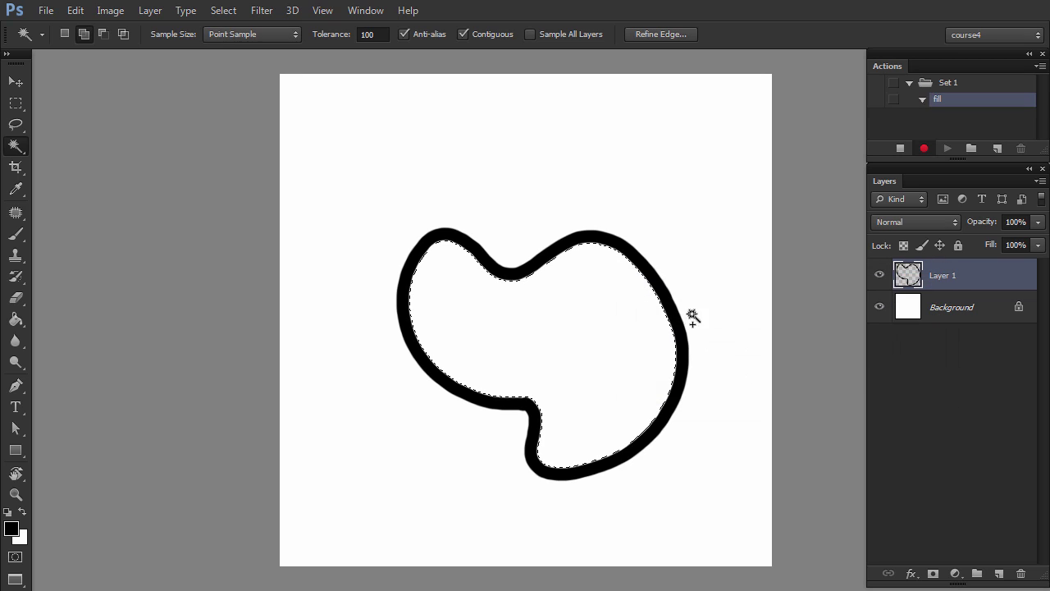
click(224, 10)
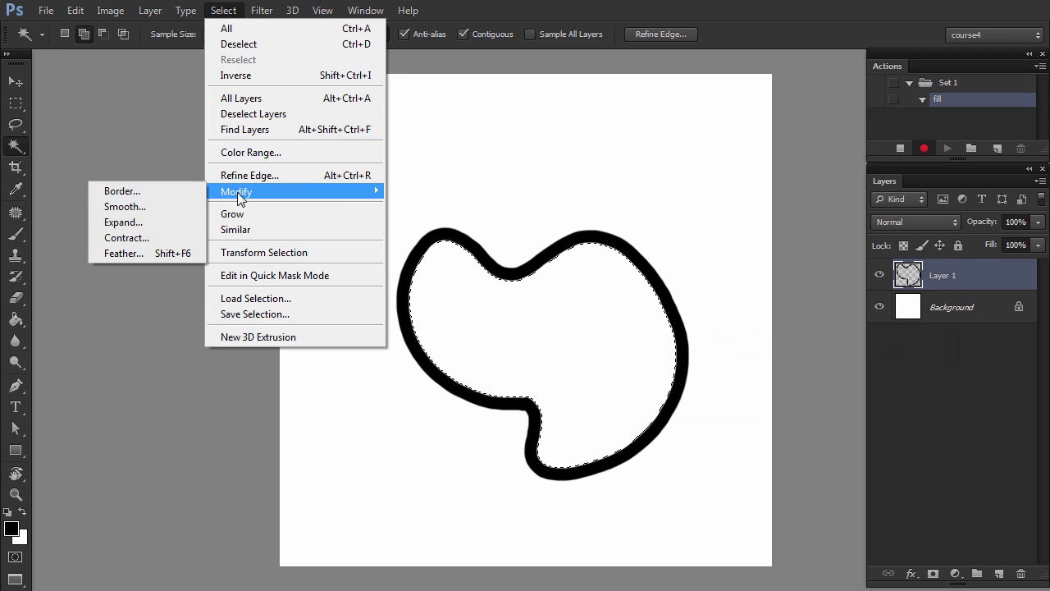
click(115, 225)
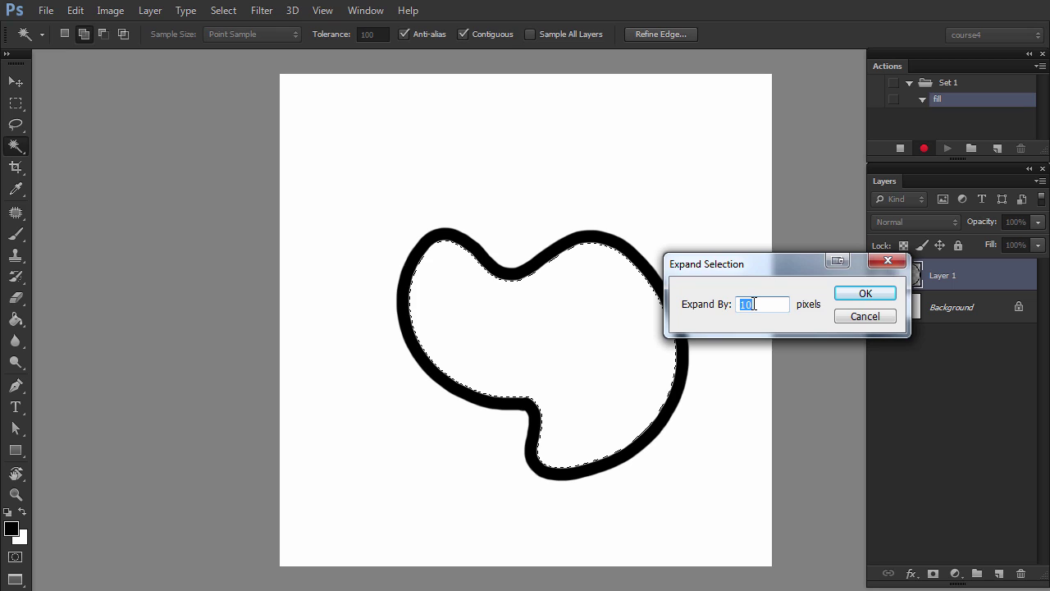
text(3)
click(865, 294)
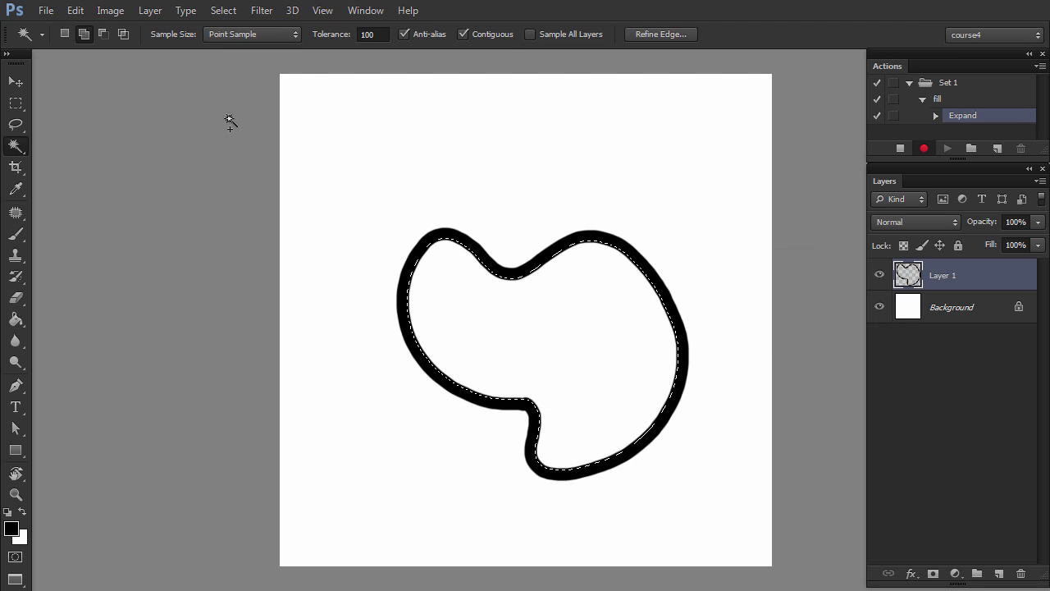
Fill the expanded selection with the black foreground colour
click(75, 10)
click(129, 244)
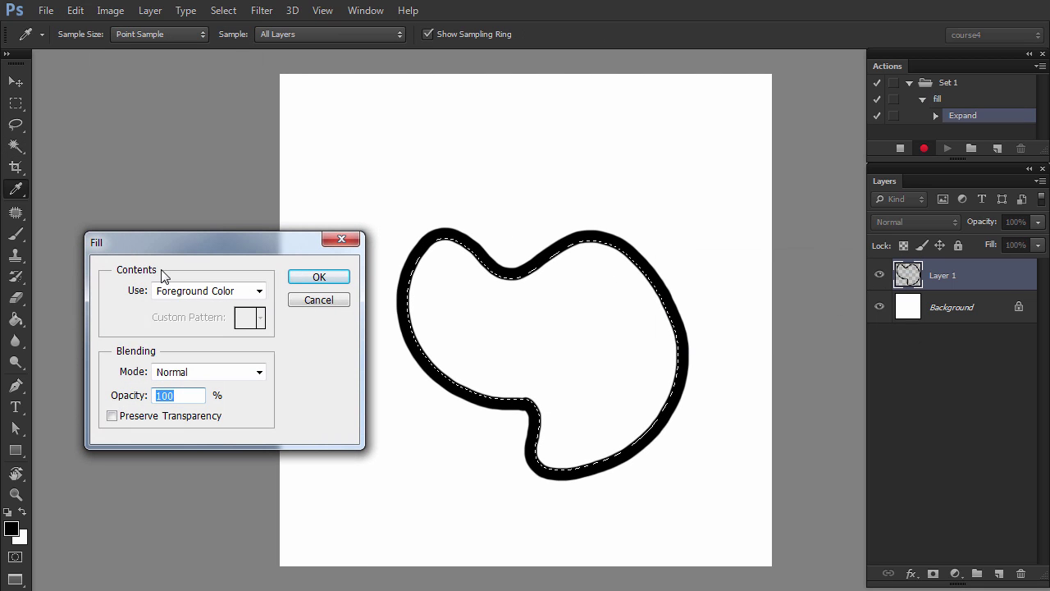
click(331, 276)
click(223, 10)
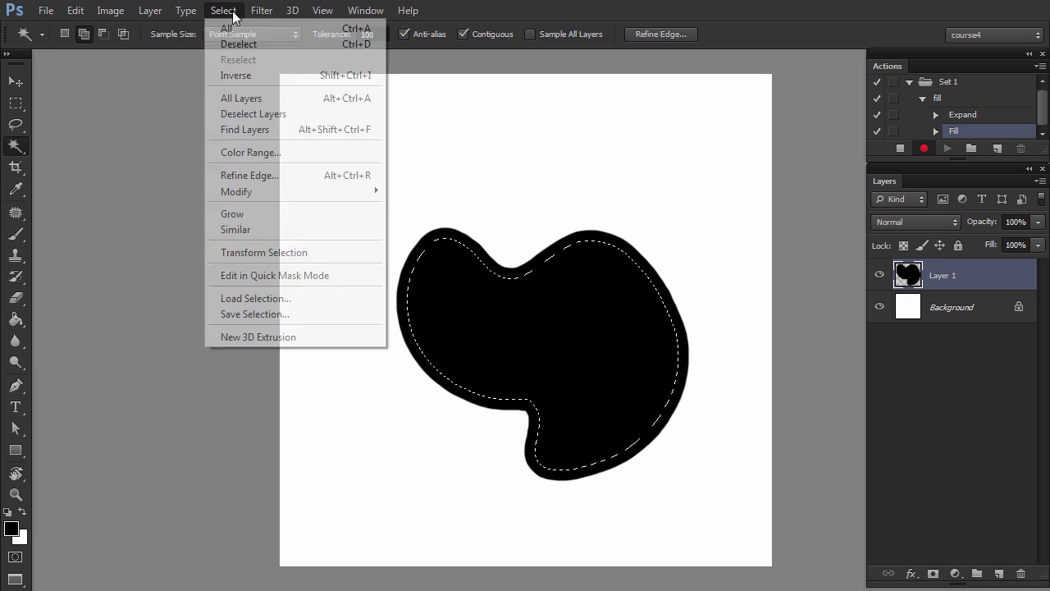
Deselect, stop recording the fill action, and zoom in to inspect the blob's filled edge
click(242, 45)
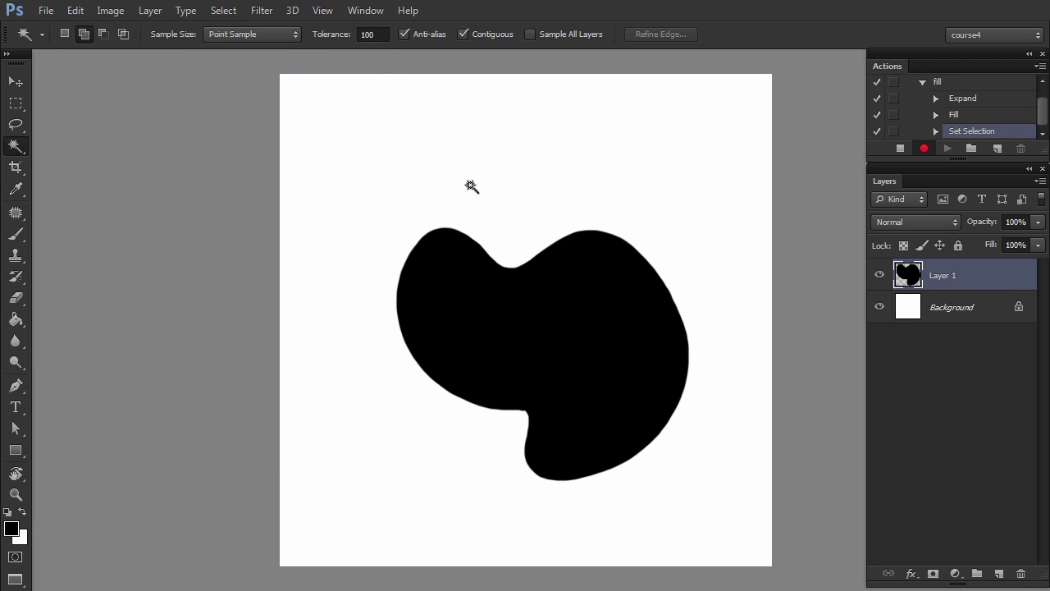
click(900, 149)
key(z)
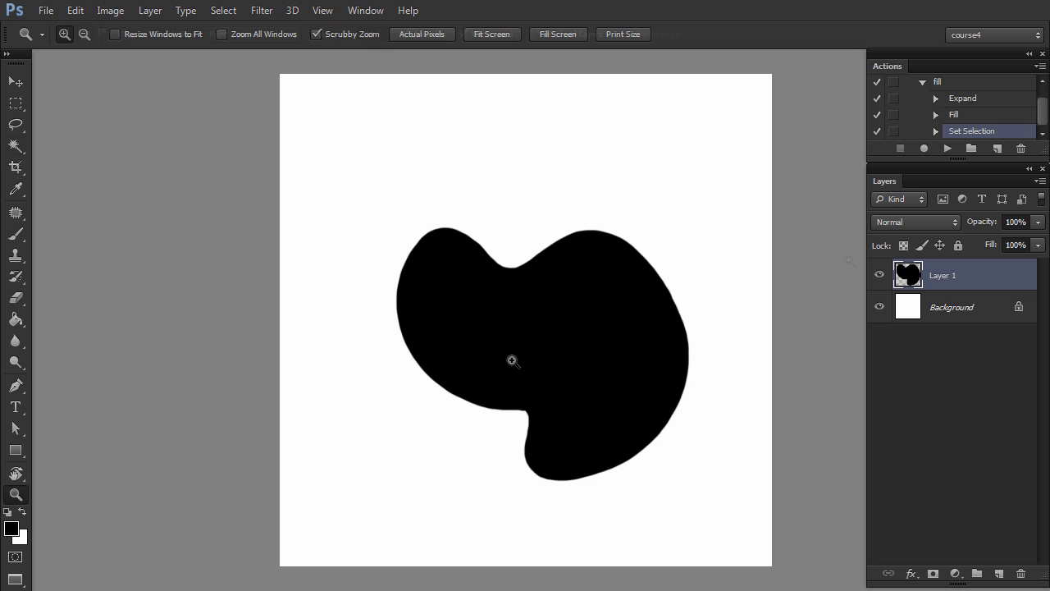
drag(456, 378, 472, 390)
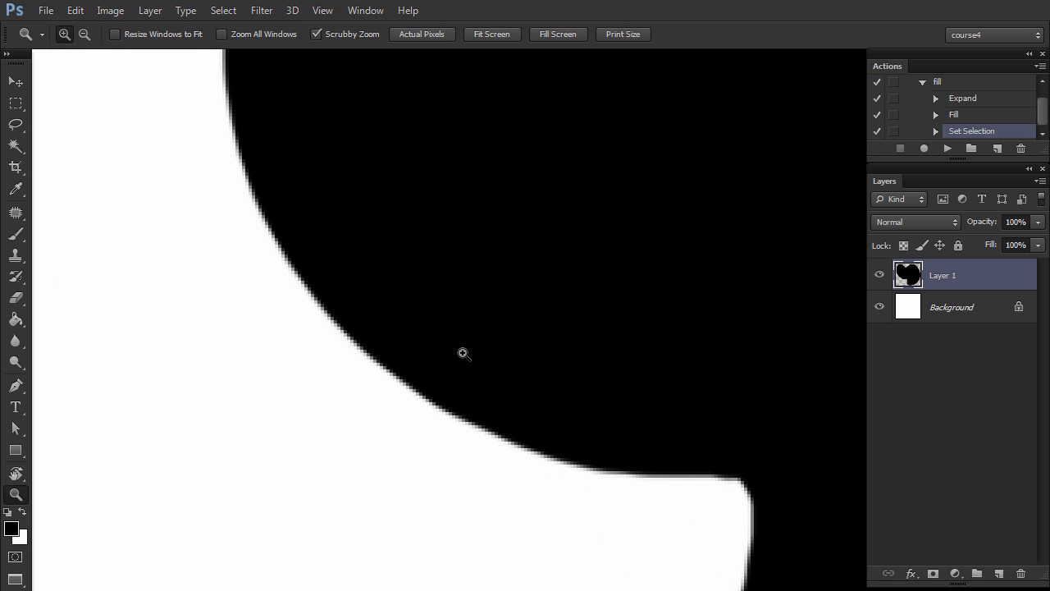
drag(480, 308, 490, 490)
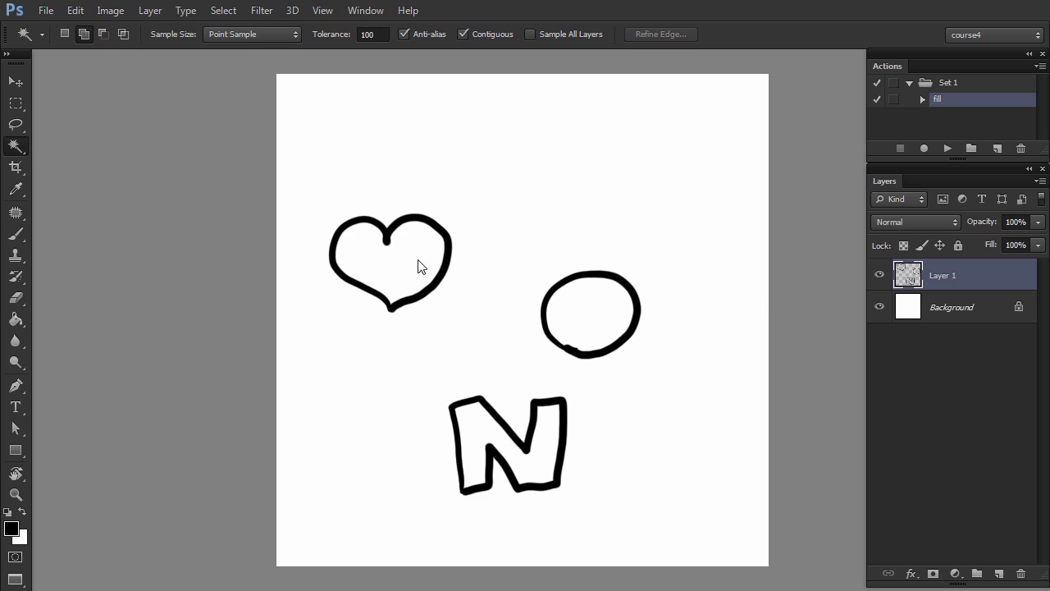
Fill the heart and circle by selecting each interior and playing 'fill', then select the N's interior
click(418, 264)
click(947, 149)
click(607, 318)
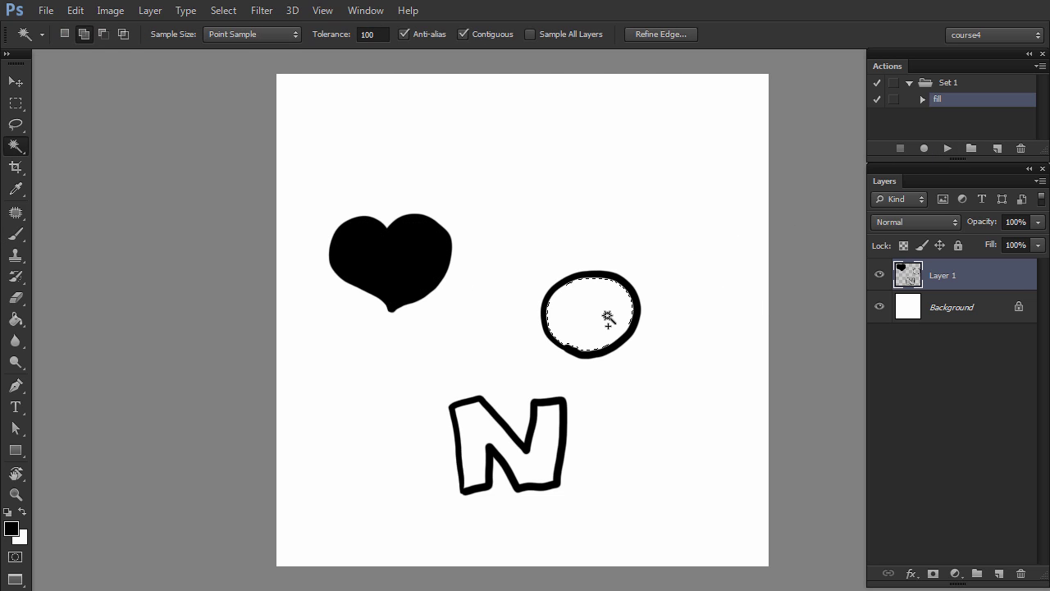
click(948, 149)
click(542, 443)
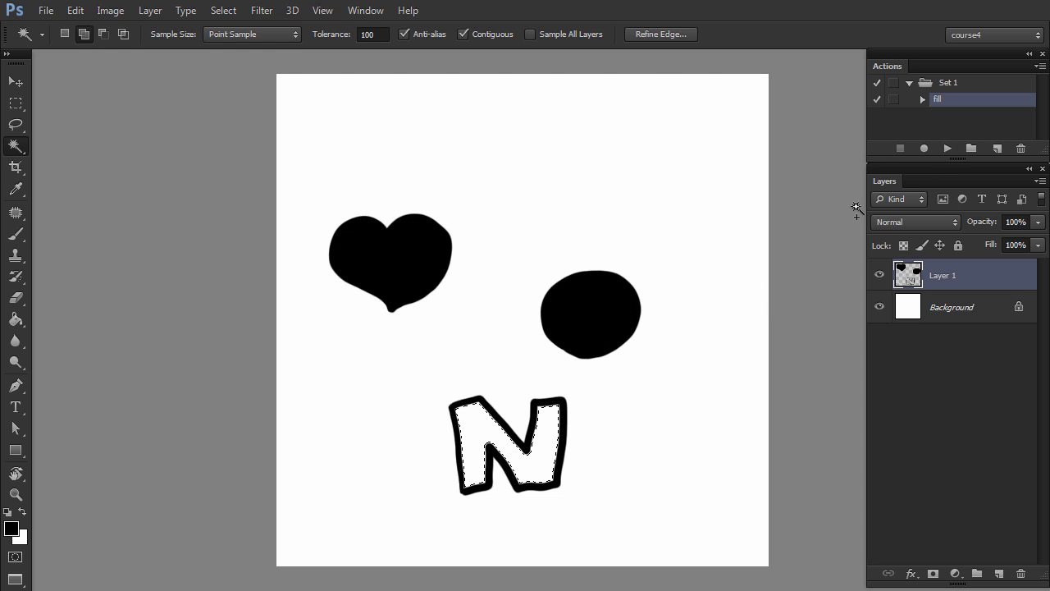